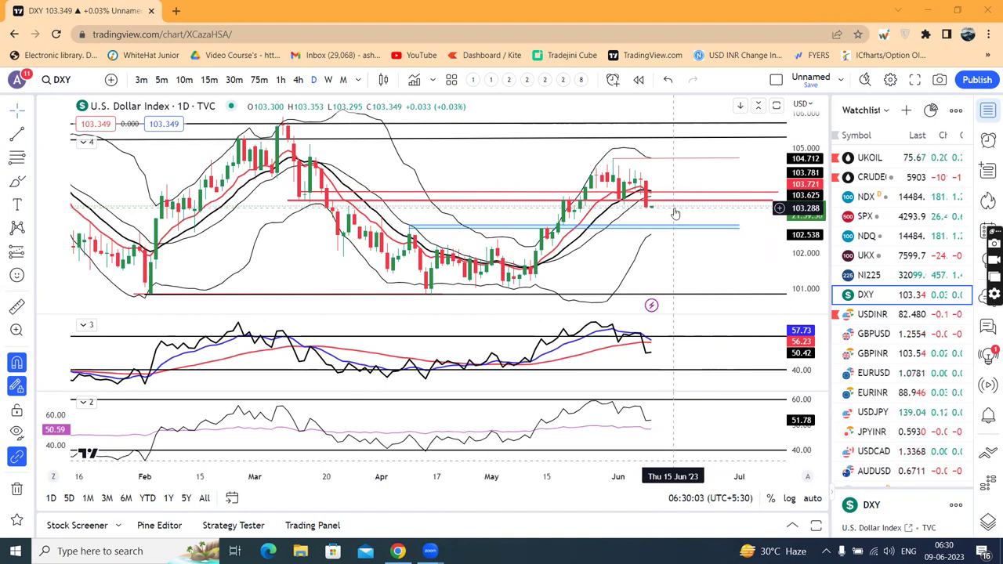
- Open the USDINR chart and draw an arrow in the upper indicator pane from 19 June back to the lines at 7 June 2023
{"action": "scroll", "coordinate": [721, 262], "scroll_direction": "up", "scroll_amount": 1}
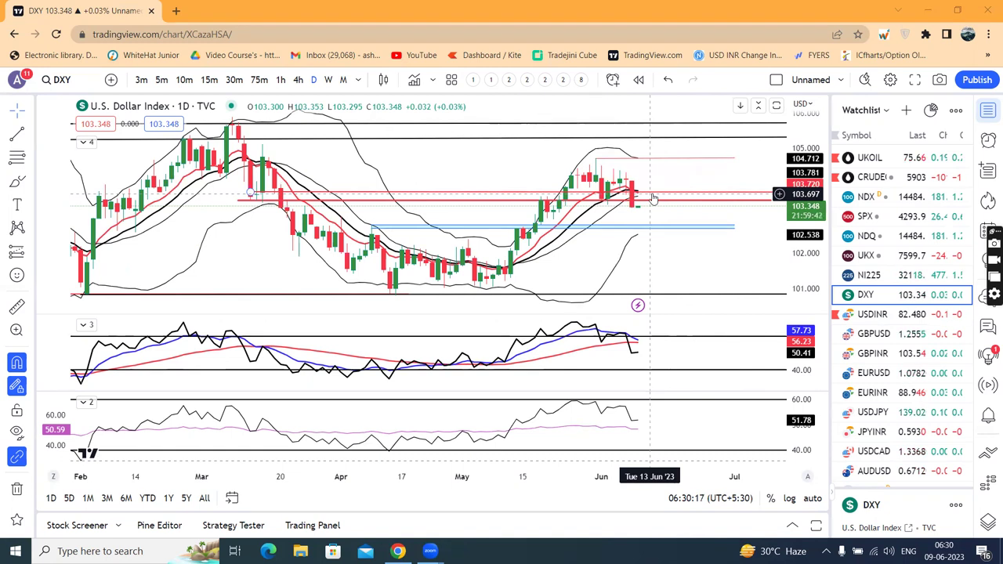
{"action": "left_click", "coordinate": [869, 315]}
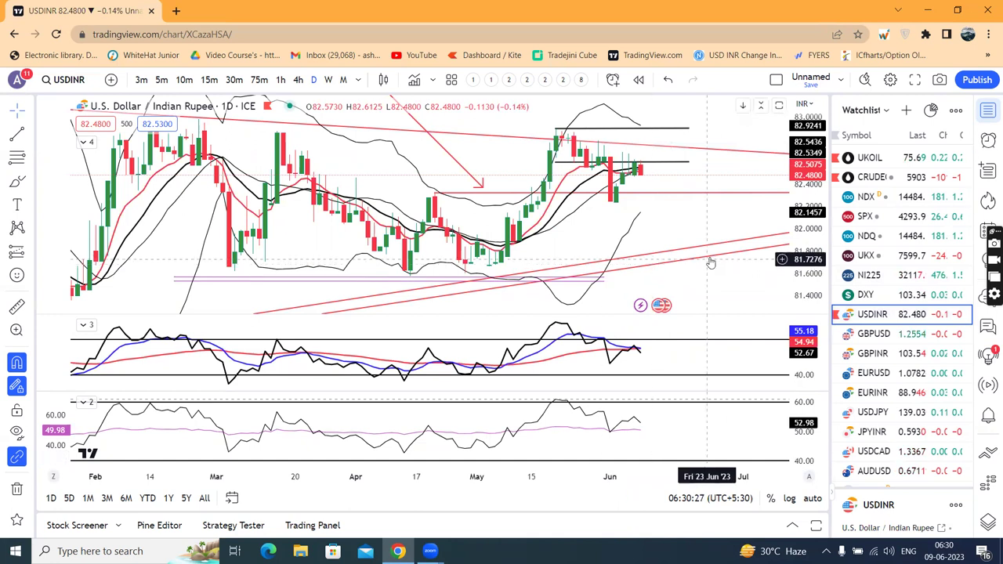
{"action": "left_click", "coordinate": [28, 138]}
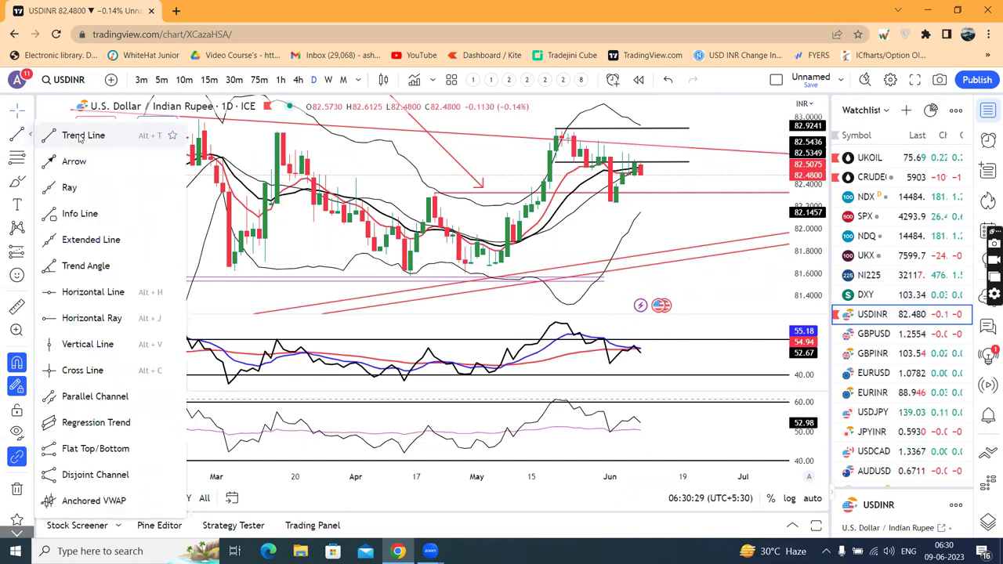
{"action": "left_click", "coordinate": [70, 161]}
{"action": "left_click", "coordinate": [682, 320]}
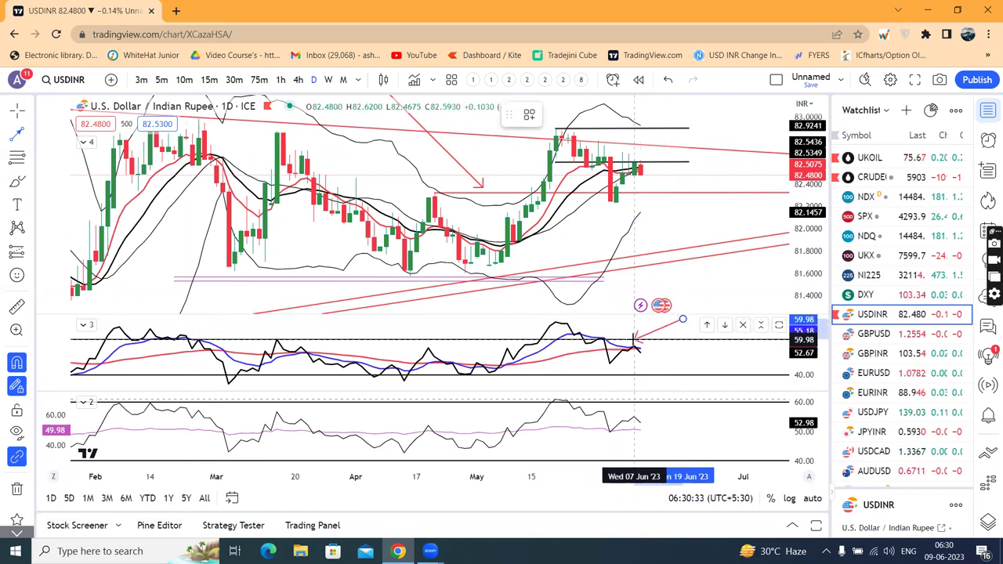
{"action": "left_click", "coordinate": [634, 338]}
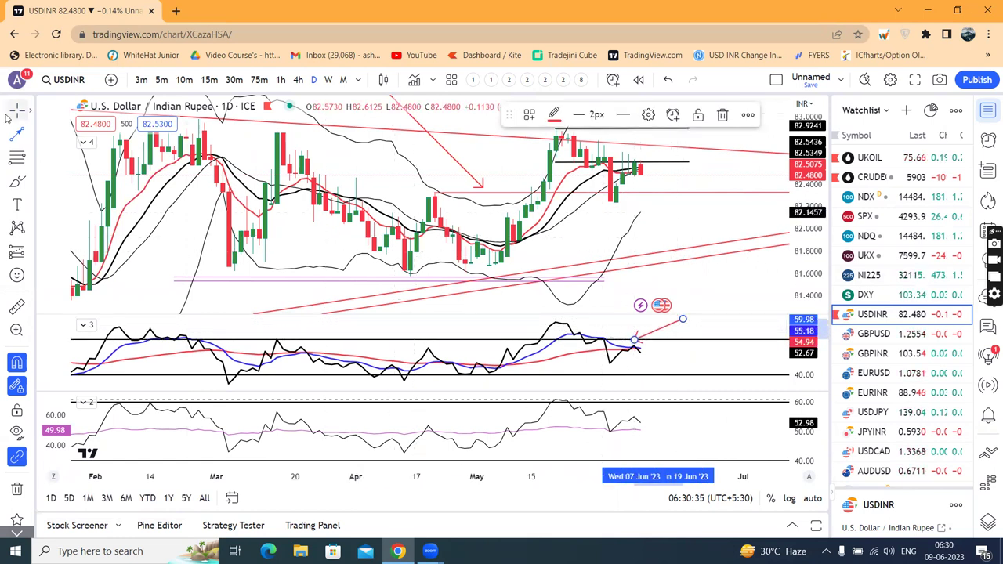
{"action": "left_click", "coordinate": [674, 212]}
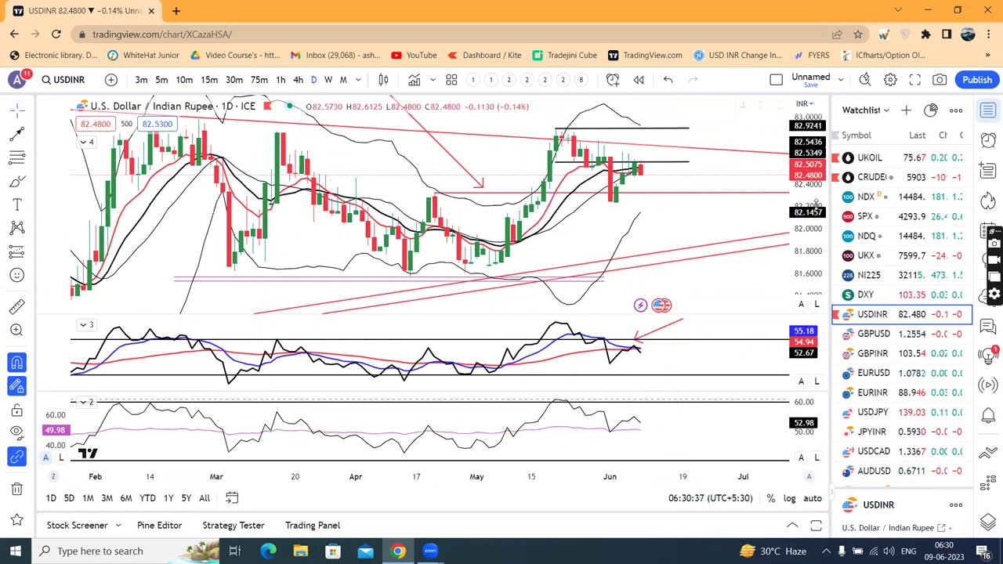
- Compress the USDINR price scale and shift the daily chart to review more price history
{"action": "left_click_drag", "start_coordinate": [817, 209], "coordinate": [817, 222]}
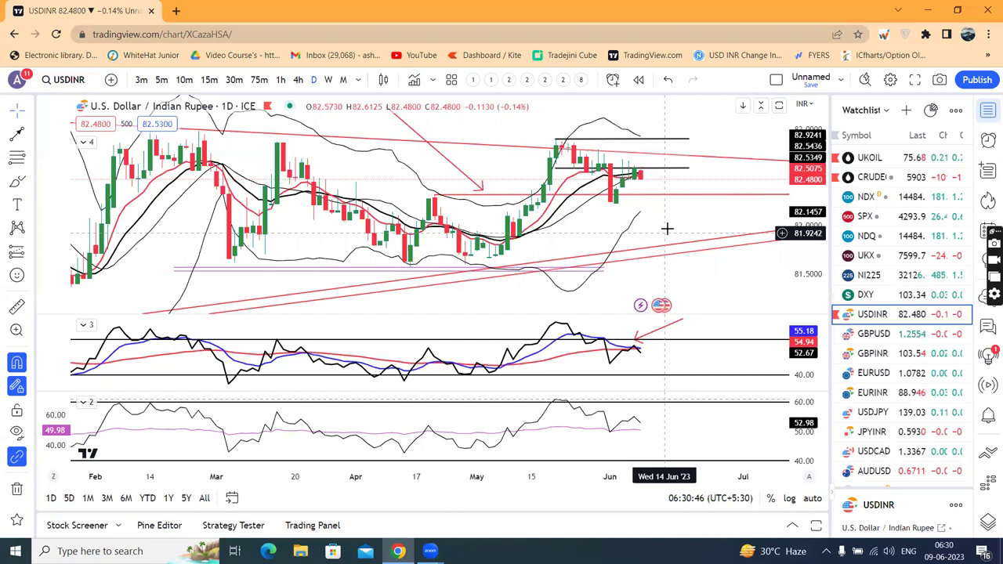
{"action": "scroll", "coordinate": [666, 231], "scroll_direction": "down", "scroll_amount": 1}
{"action": "left_click_drag", "start_coordinate": [707, 225], "coordinate": [678, 231]}
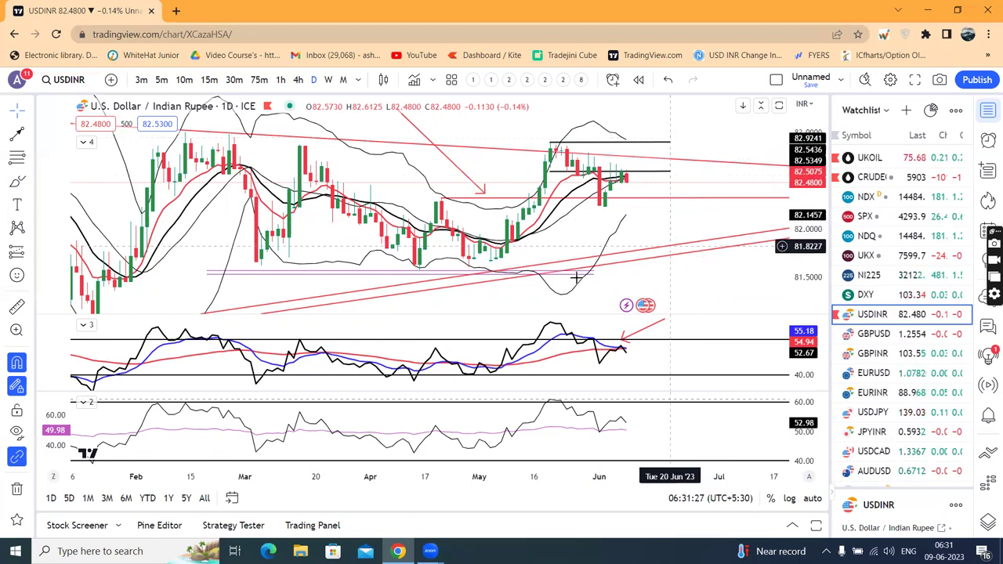
- Open the GBPUSD chart and draw an arrow in the upper indicator pane from 30 May to the latest rise at 8 June 2023
{"action": "left_click", "coordinate": [864, 339]}
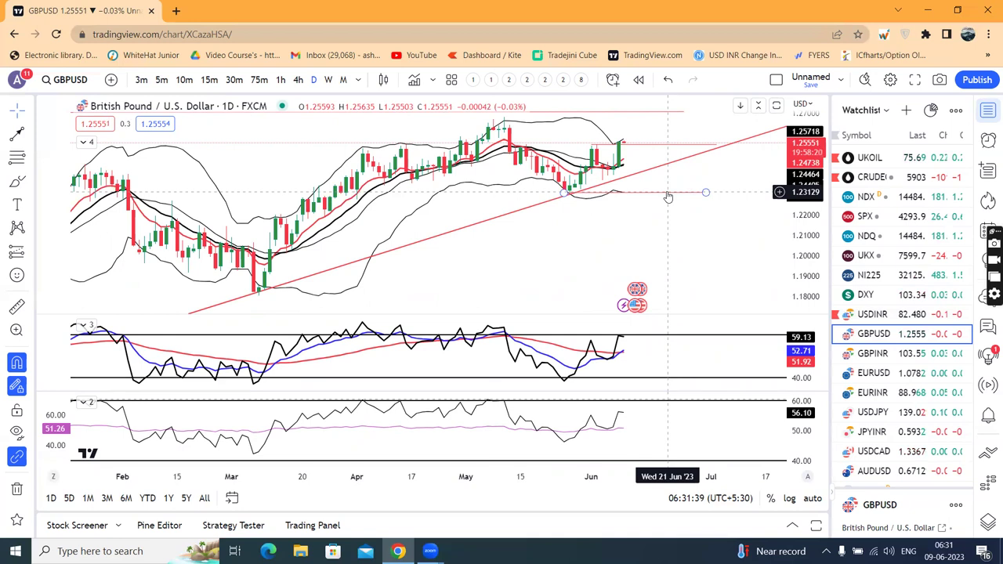
{"action": "left_click_drag", "start_coordinate": [667, 196], "coordinate": [665, 150]}
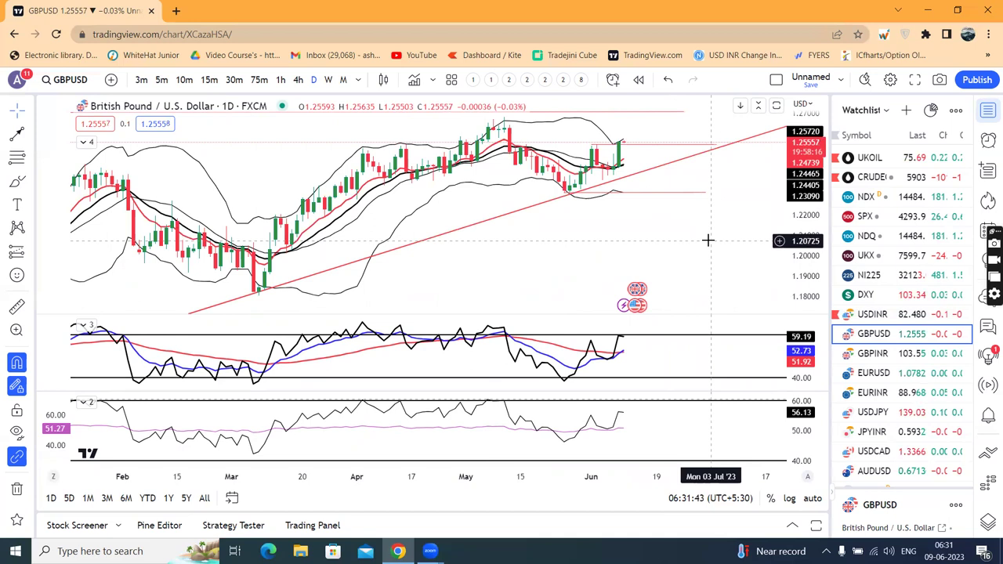
{"action": "scroll", "coordinate": [709, 247], "scroll_direction": "down", "scroll_amount": 1}
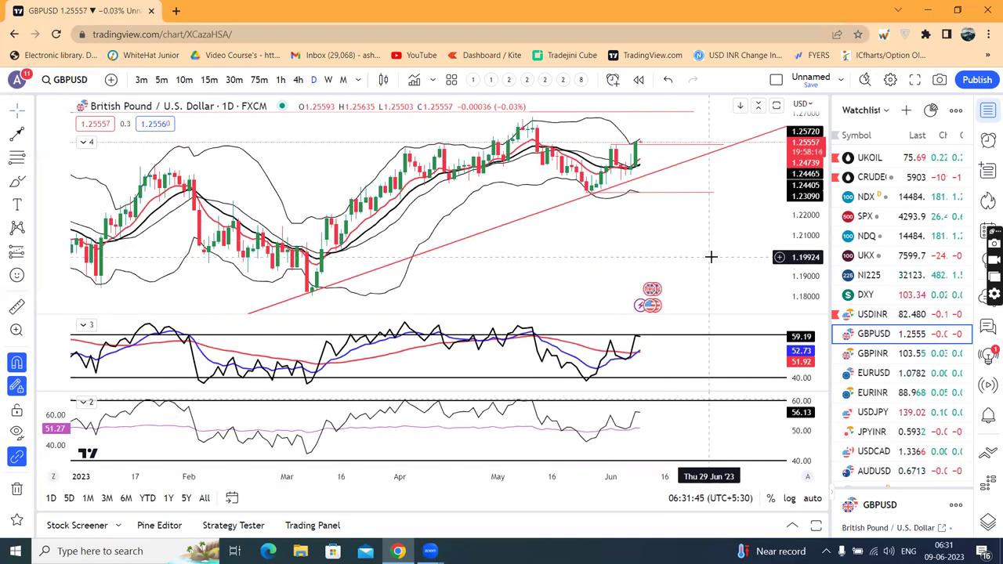
{"action": "left_click_drag", "start_coordinate": [710, 256], "coordinate": [667, 267]}
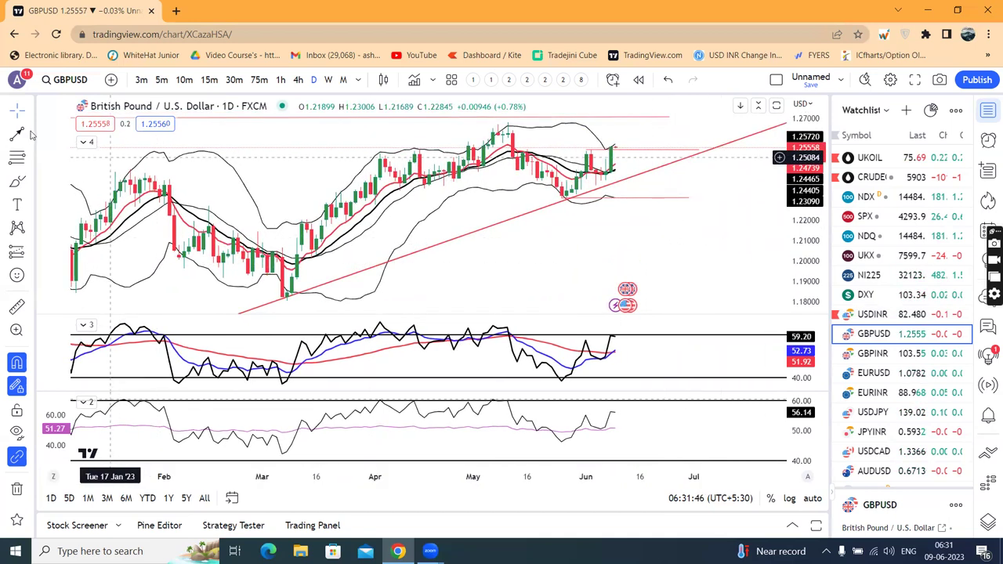
{"action": "left_click", "coordinate": [576, 321]}
{"action": "left_click", "coordinate": [610, 331]}
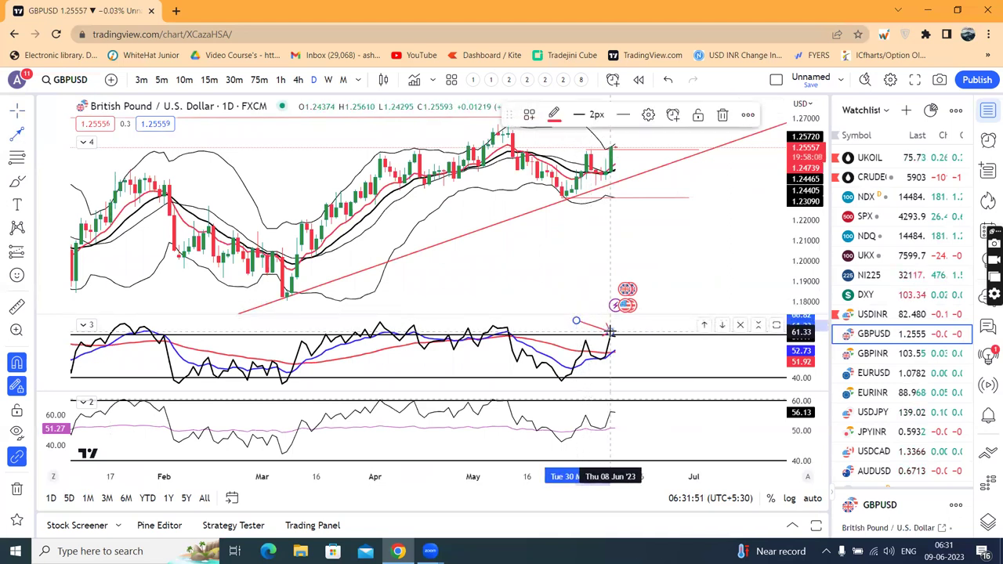
{"action": "left_click_drag", "start_coordinate": [464, 317], "coordinate": [683, 325]}
{"action": "key", "text": "Escape"}
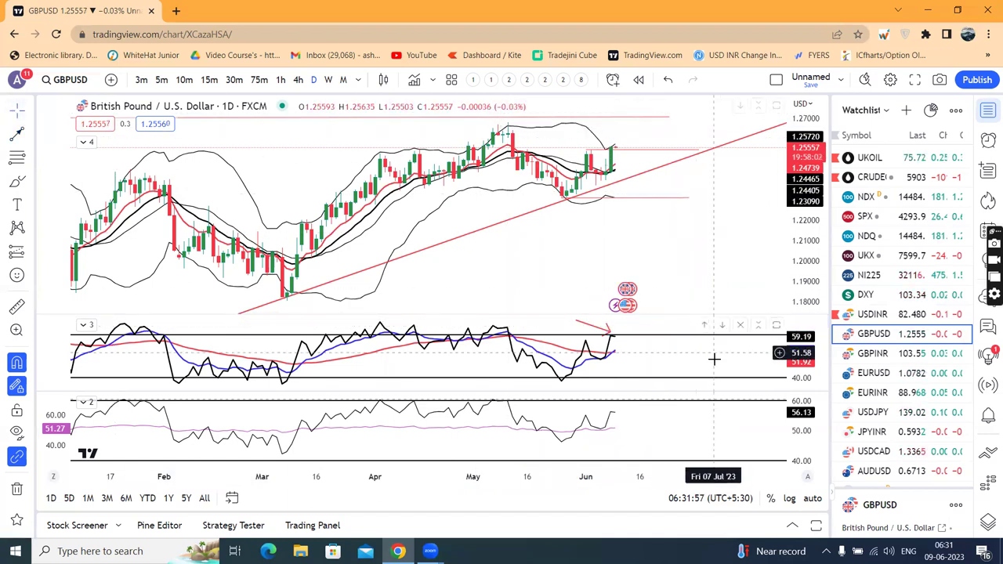
- Compress the scale of GBPUSD's upper indicator pane and show a longer date range for review
{"action": "left_click_drag", "start_coordinate": [792, 353], "coordinate": [793, 368]}
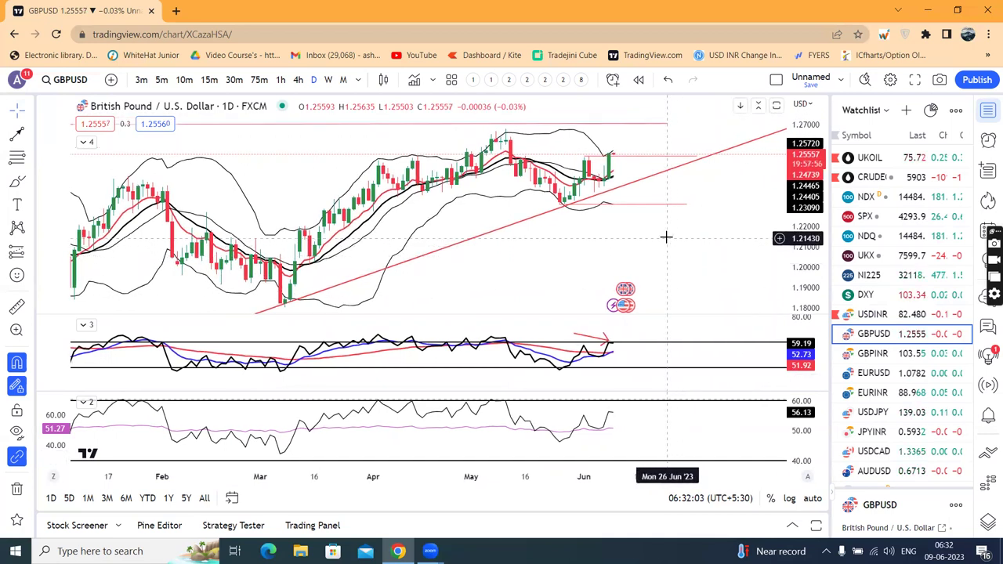
{"action": "left_click", "coordinate": [625, 124]}
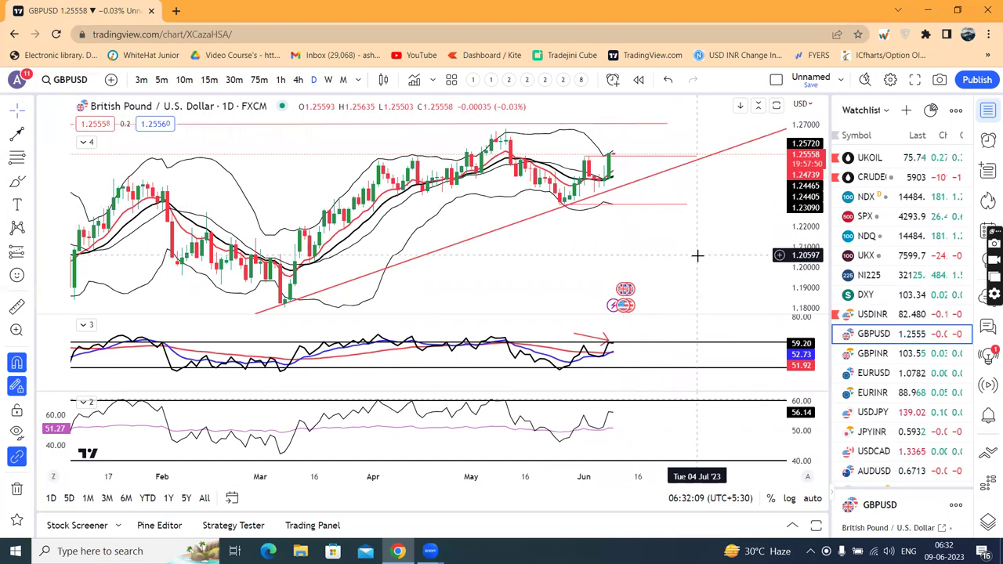
{"action": "scroll", "coordinate": [656, 263], "scroll_direction": "down", "scroll_amount": 1}
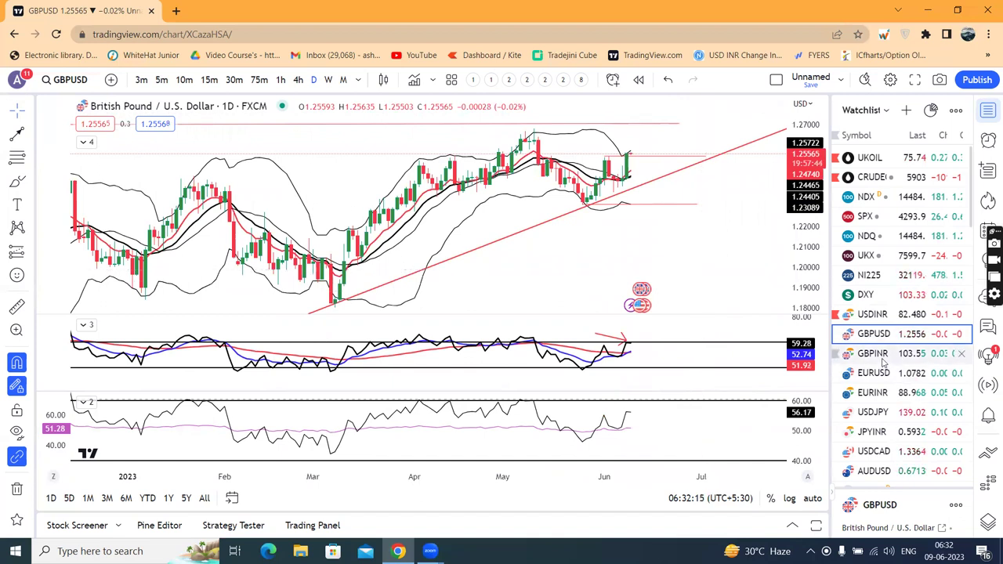
- Open the GBPINR chart and shift it down to review price against the blue zone
{"action": "left_click", "coordinate": [883, 360]}
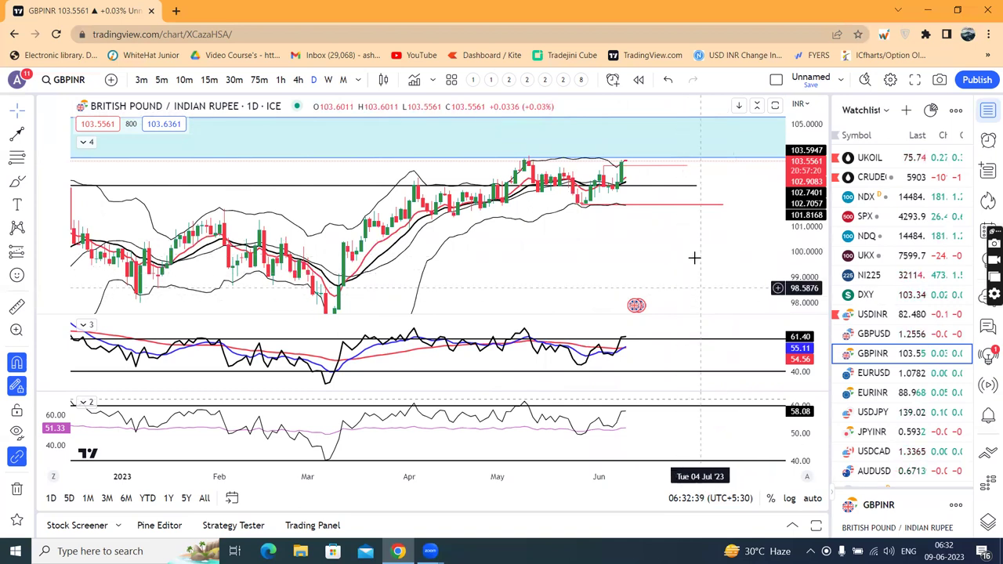
{"action": "left_click_drag", "start_coordinate": [694, 242], "coordinate": [701, 265]}
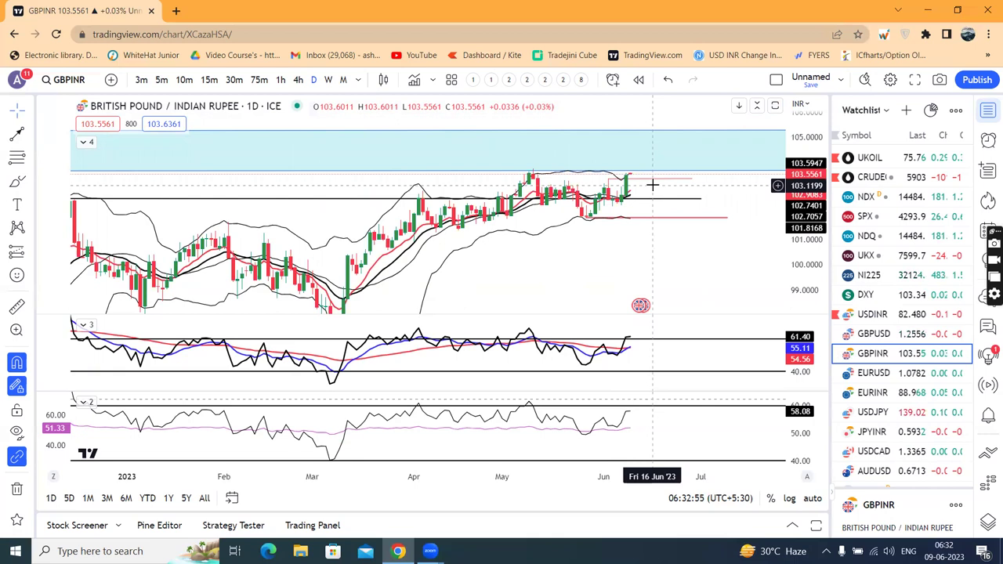
- Open the EURUSD chart and extend the red horizontal line starting at 28 April out to 18 July 2023
{"action": "key", "text": "Down"}
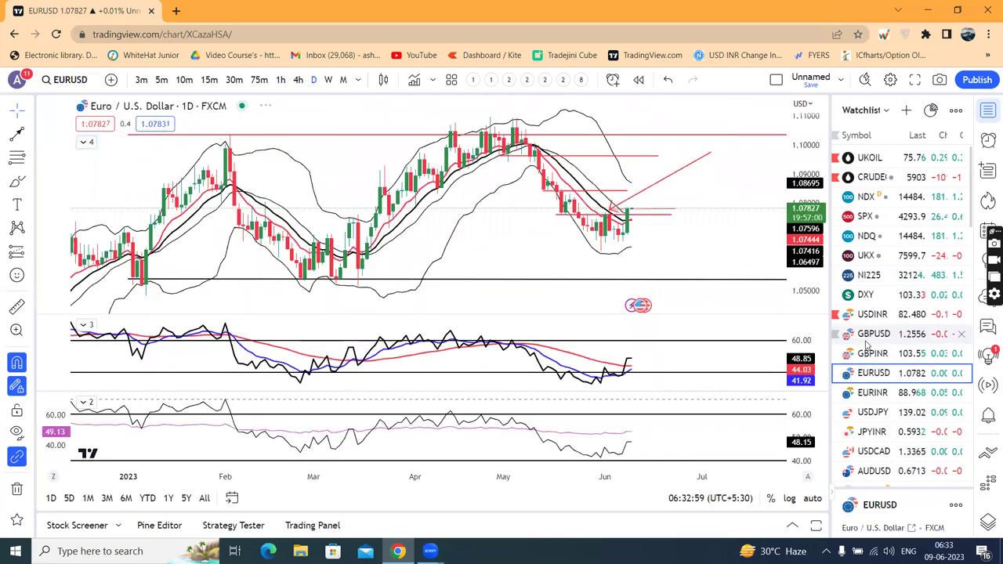
{"action": "scroll", "coordinate": [752, 234], "scroll_direction": "up", "scroll_amount": 1}
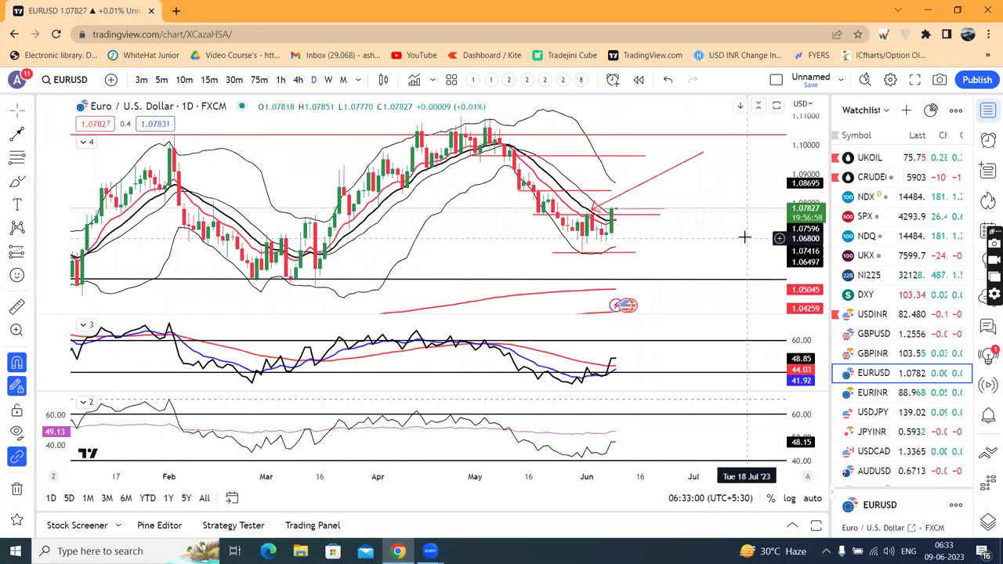
{"action": "left_click_drag", "start_coordinate": [745, 236], "coordinate": [689, 252]}
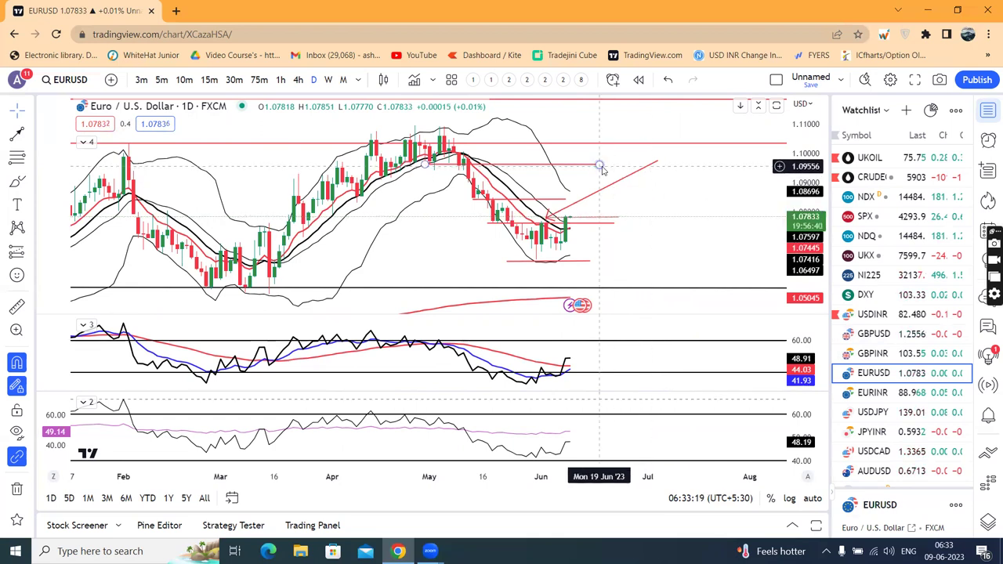
{"action": "left_click_drag", "start_coordinate": [601, 166], "coordinate": [700, 166]}
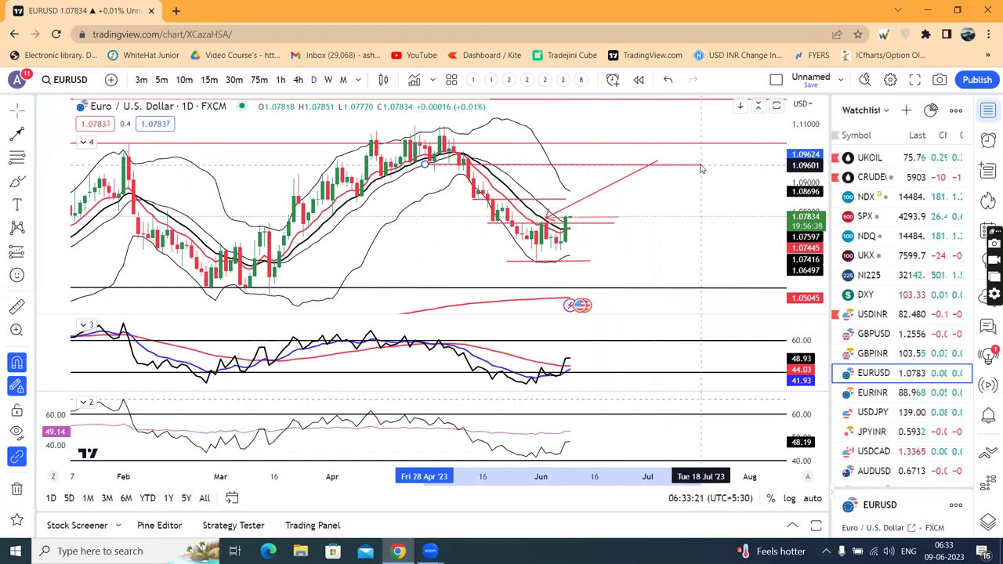
{"action": "left_click", "coordinate": [698, 258]}
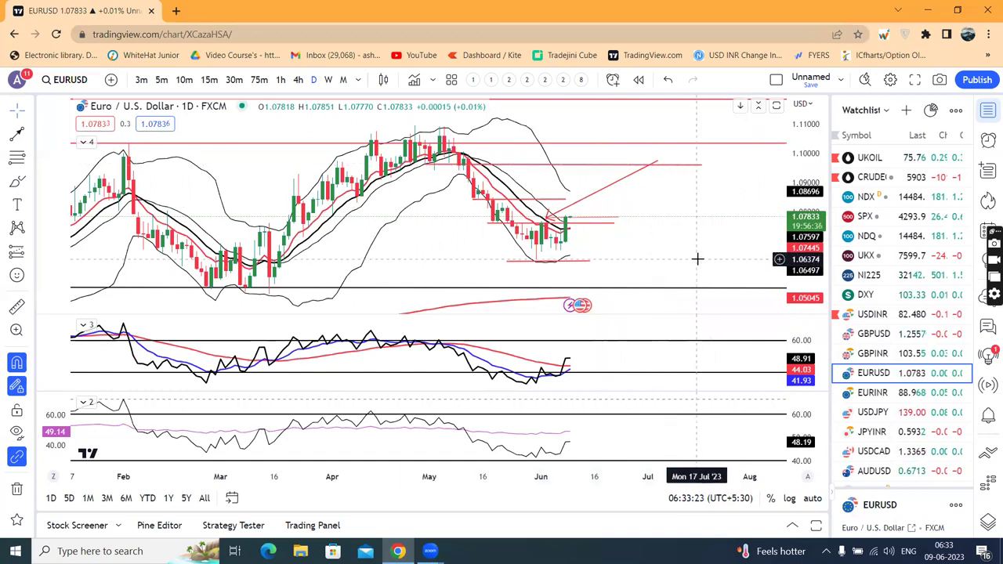
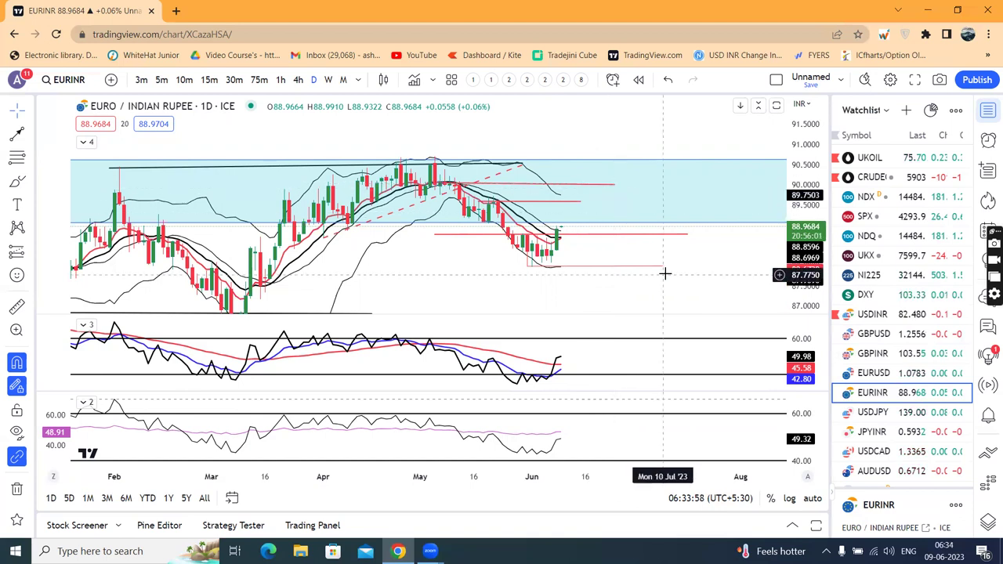
- Open the USDJPY chart and draw an arrow in the upper indicator pane from 28 June back to 8 June 2023
{"action": "left_click", "coordinate": [871, 412]}
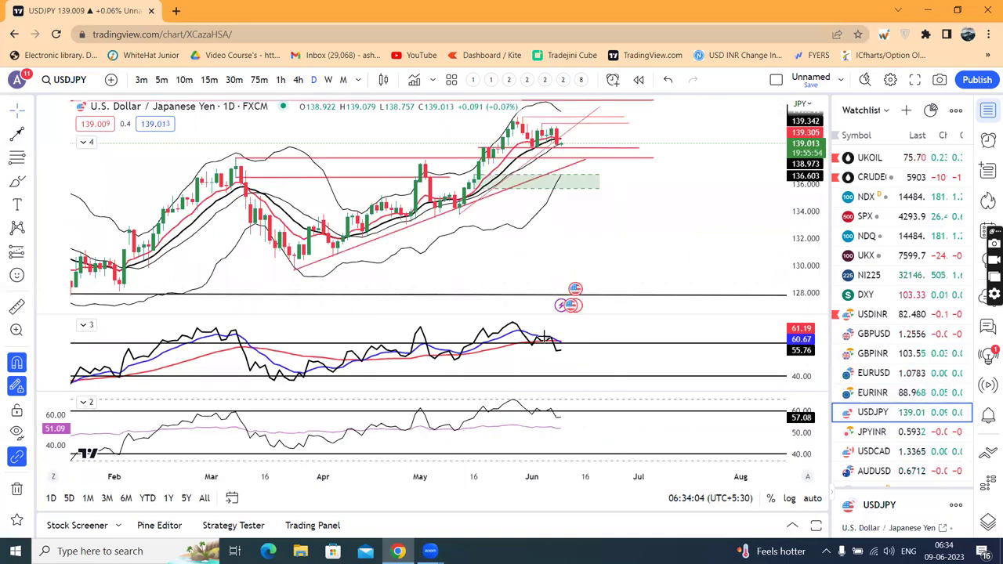
{"action": "left_click", "coordinate": [623, 320]}
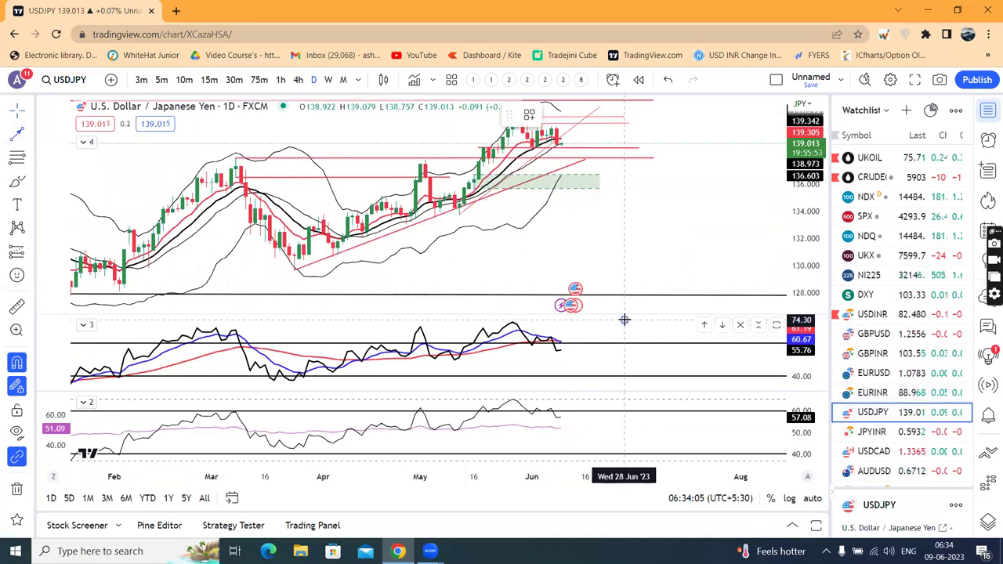
{"action": "left_click", "coordinate": [557, 335]}
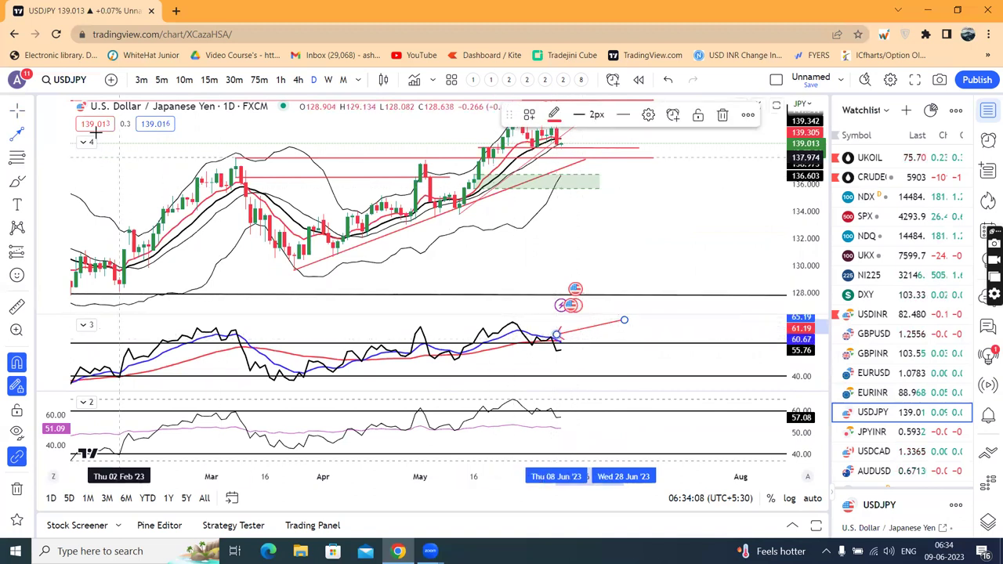
{"action": "left_click", "coordinate": [673, 236]}
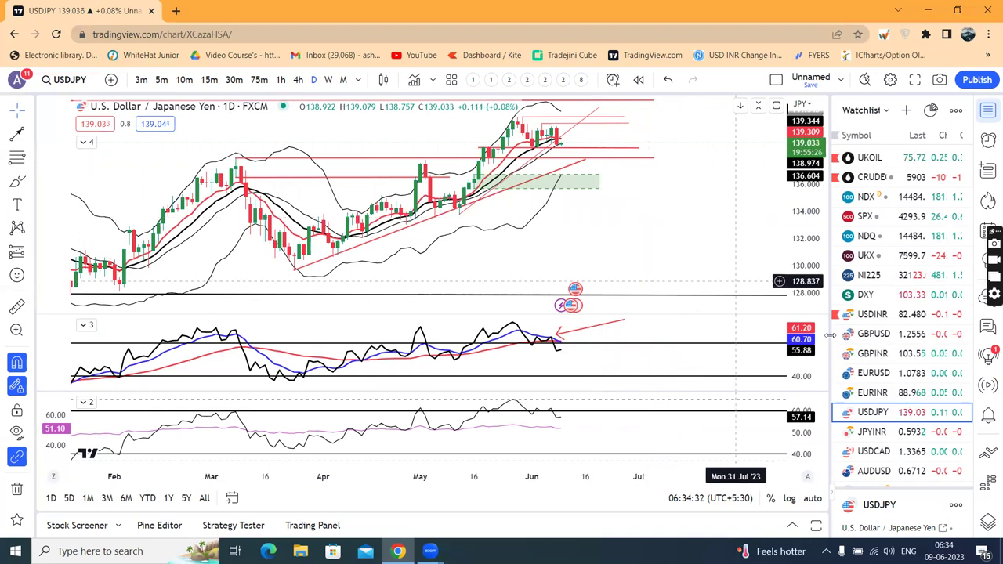
- Open the JPYINR chart and draw an arrow in the upper indicator pane from 6 July back to the lines at 7 June 2023
{"action": "left_click", "coordinate": [887, 436]}
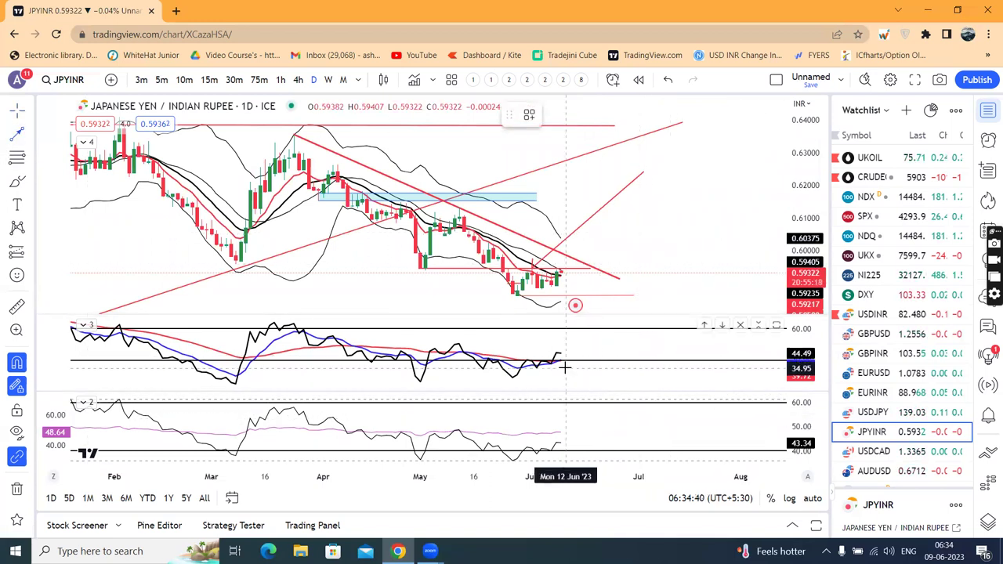
{"action": "left_click", "coordinate": [652, 382]}
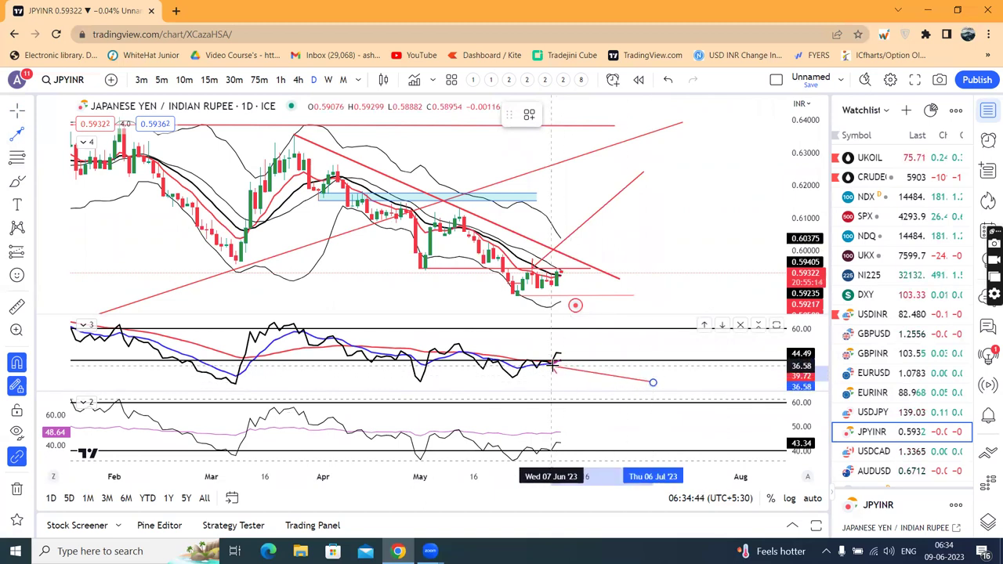
{"action": "left_click", "coordinate": [553, 366]}
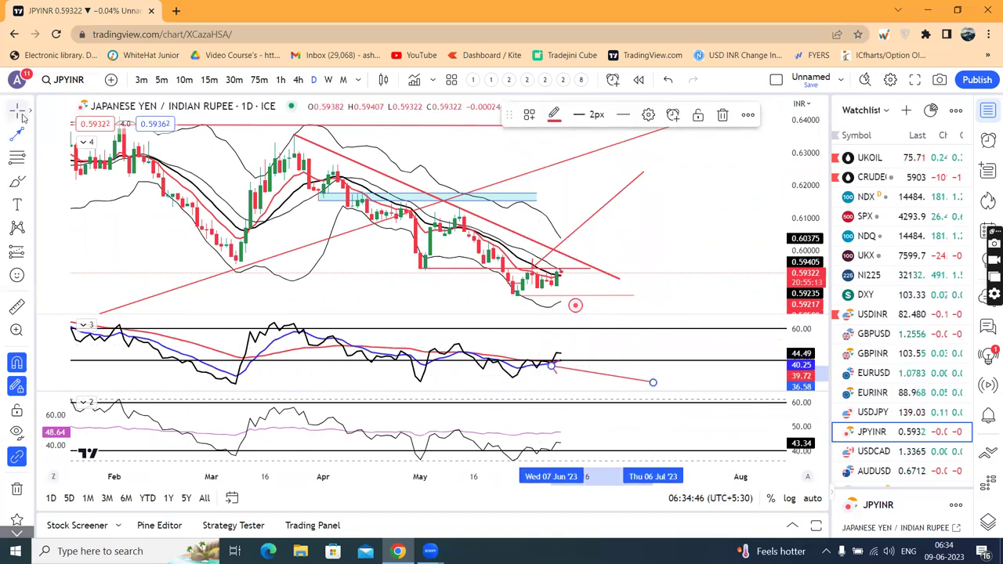
{"action": "left_click", "coordinate": [707, 248]}
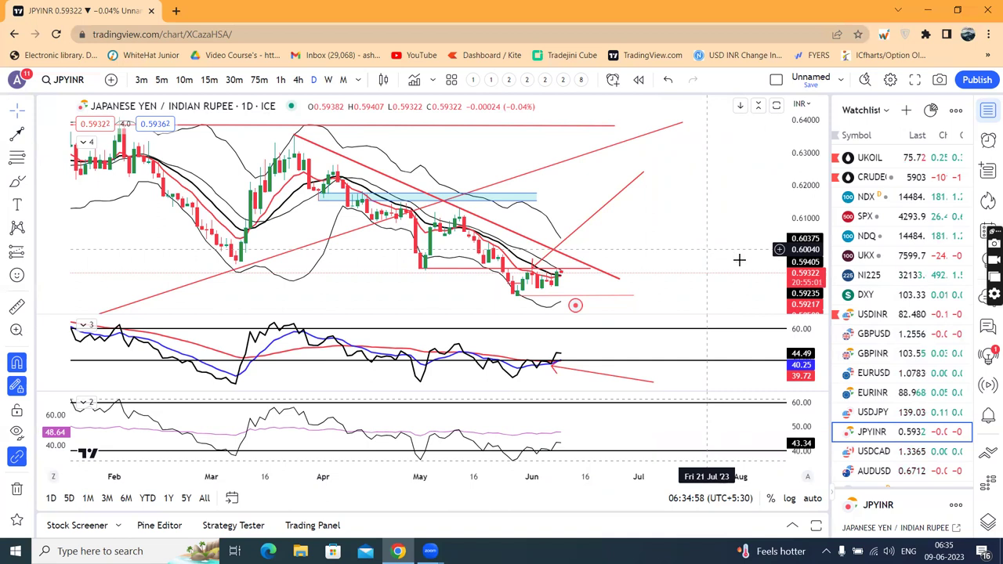
- Open the USDCAD chart and compress its price scale to review price against the marked levels
{"action": "left_click", "coordinate": [876, 452]}
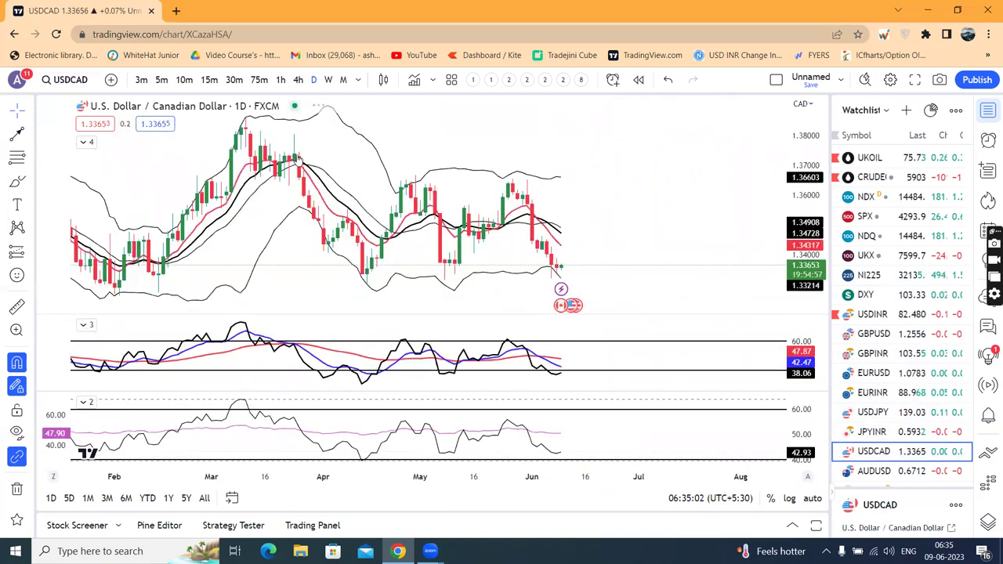
{"action": "left_click_drag", "start_coordinate": [803, 192], "coordinate": [761, 235]}
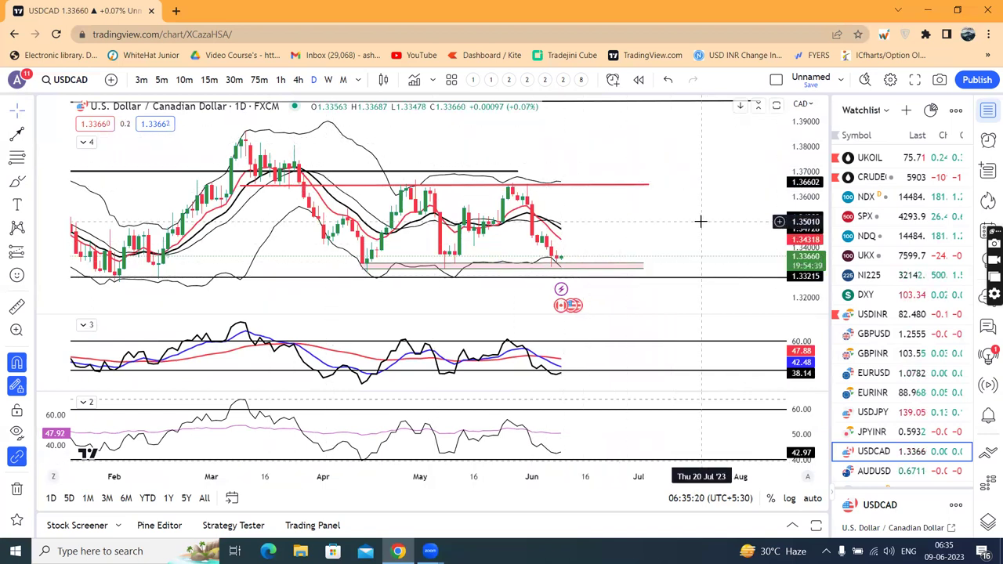
- Open the AUDUSD chart and review recent price against the blue range box and the indicator panes
{"action": "left_click", "coordinate": [874, 471]}
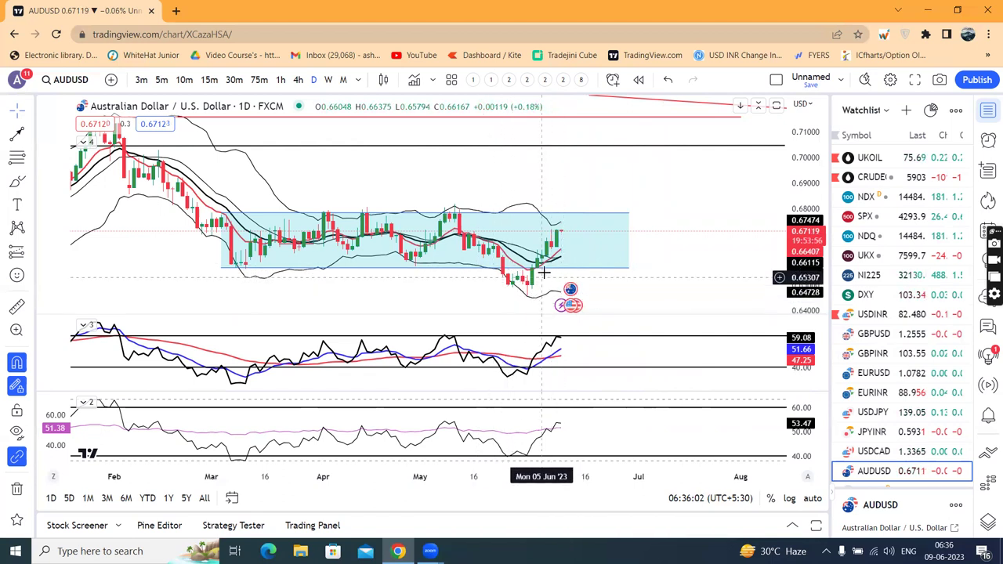
{"action": "mouse_move", "coordinate": [633, 217]}
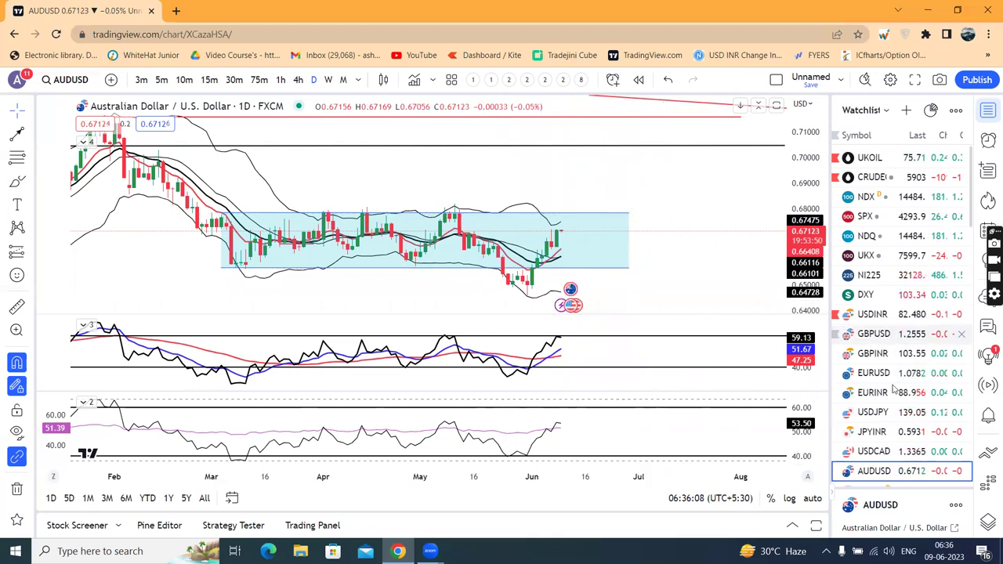
- Open the CNH1! futures chart and examine recent price against the rising channel and the red horizontal levels below it
{"action": "scroll", "coordinate": [884, 420], "scroll_direction": "down", "scroll_amount": 2}
{"action": "left_click", "coordinate": [883, 423]}
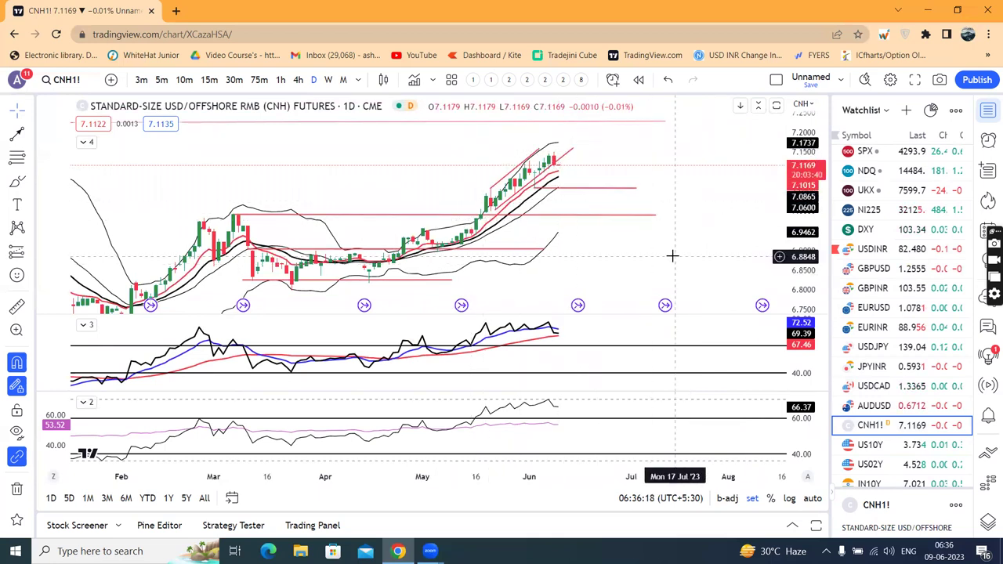
{"action": "left_click_drag", "start_coordinate": [672, 261], "coordinate": [671, 268]}
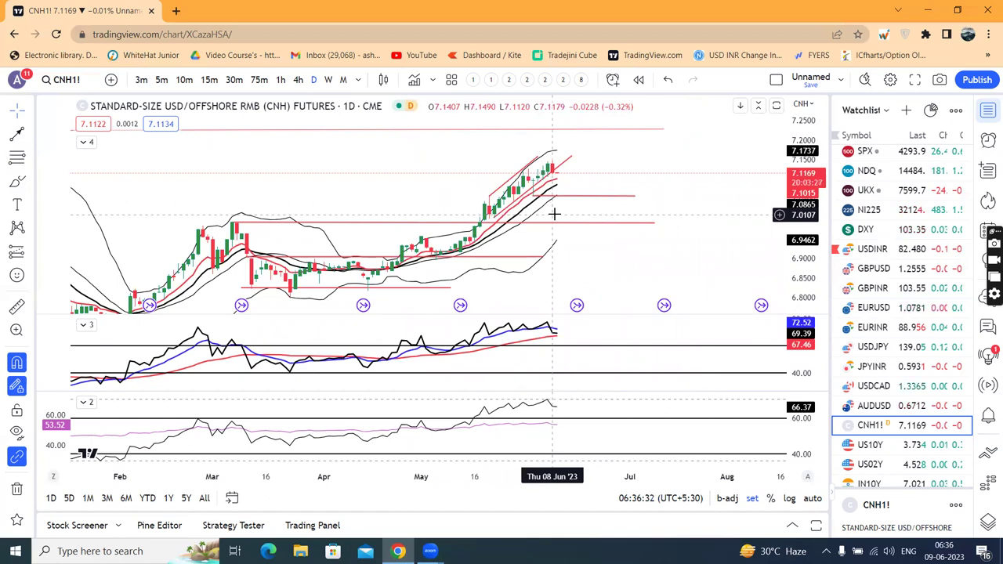
{"action": "left_click", "coordinate": [577, 225]}
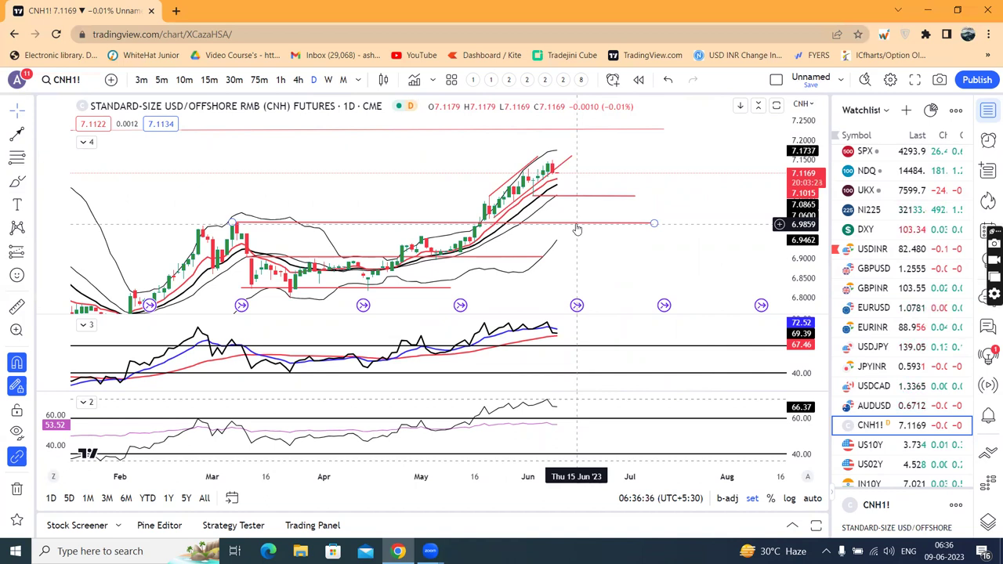
{"action": "mouse_move", "coordinate": [675, 197]}
{"action": "left_mouse_down"}
{"action": "mouse_move", "coordinate": [679, 212]}
{"action": "mouse_move", "coordinate": [683, 201]}
{"action": "left_mouse_up"}
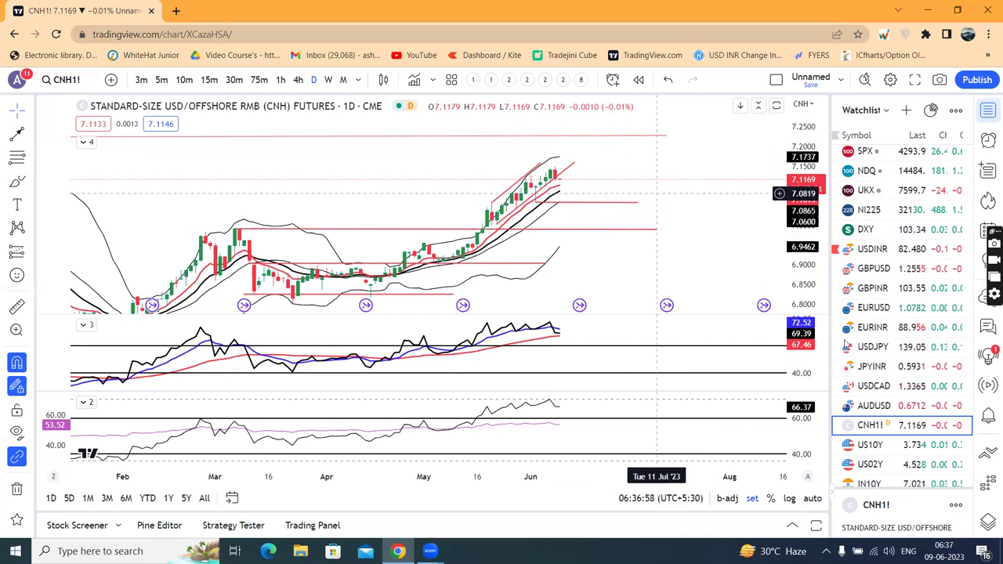
- Open the UKOIL chart to review Brent crude against its marked support zone and horizontal levels
{"action": "scroll", "coordinate": [885, 176], "scroll_direction": "up", "scroll_amount": 2}
{"action": "left_click", "coordinate": [870, 158]}
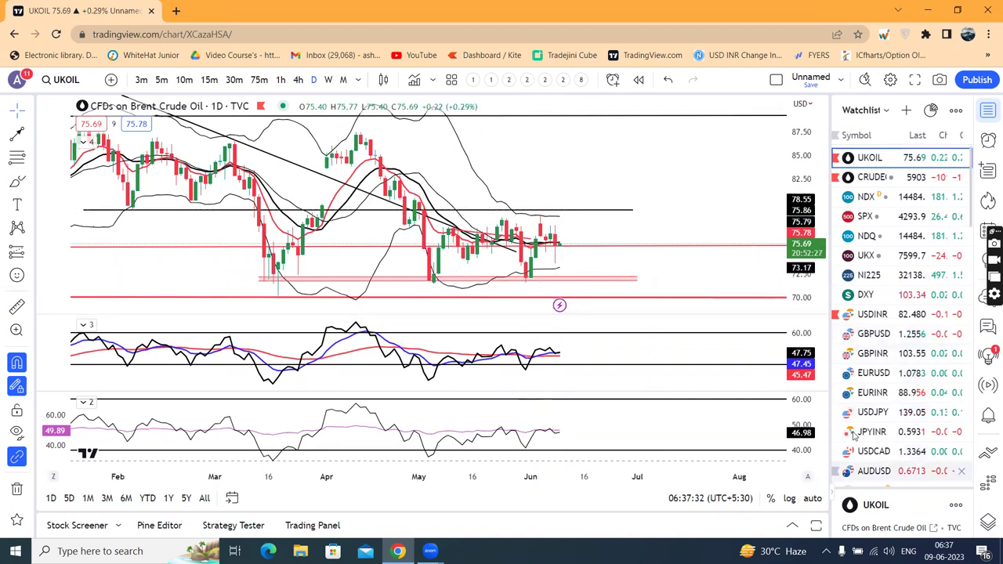
- Open the US10Y chart and draw an arrow in the upper indicator pane from 5 July back to the black line's peak at 7 June 2023
{"action": "scroll", "coordinate": [868, 445], "scroll_direction": "down", "scroll_amount": 3}
{"action": "left_click", "coordinate": [881, 381]}
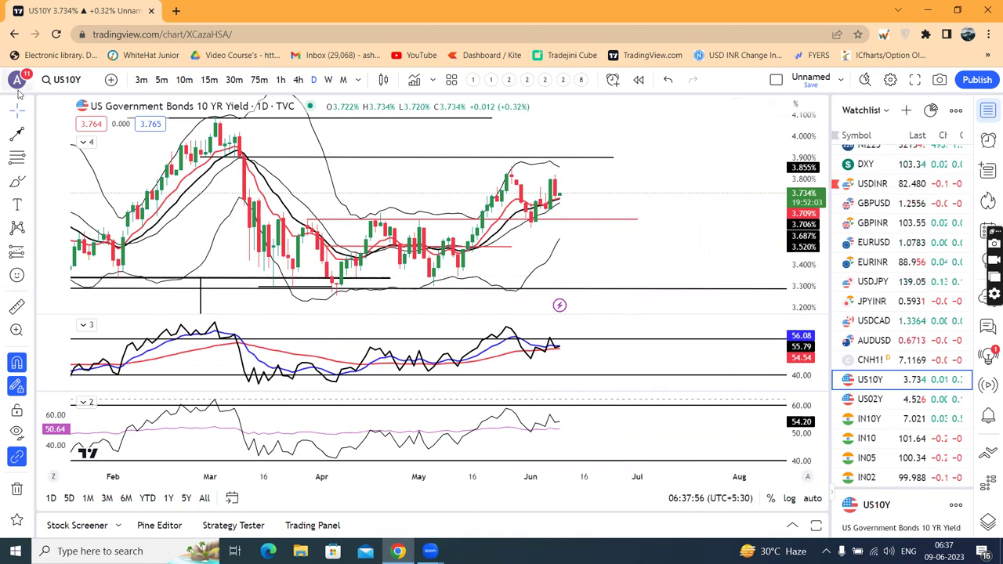
{"action": "left_click", "coordinate": [647, 322]}
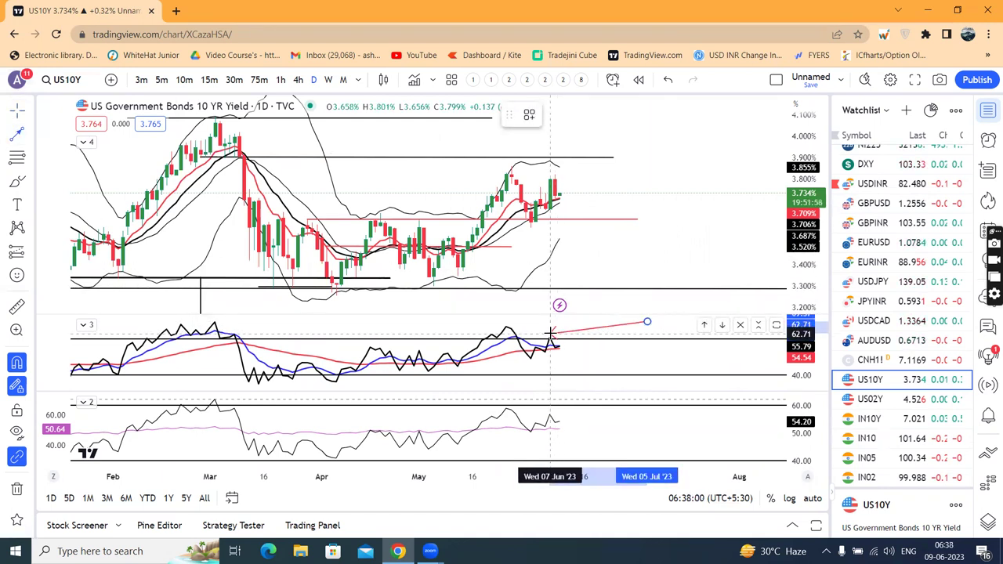
{"action": "left_click", "coordinate": [551, 334]}
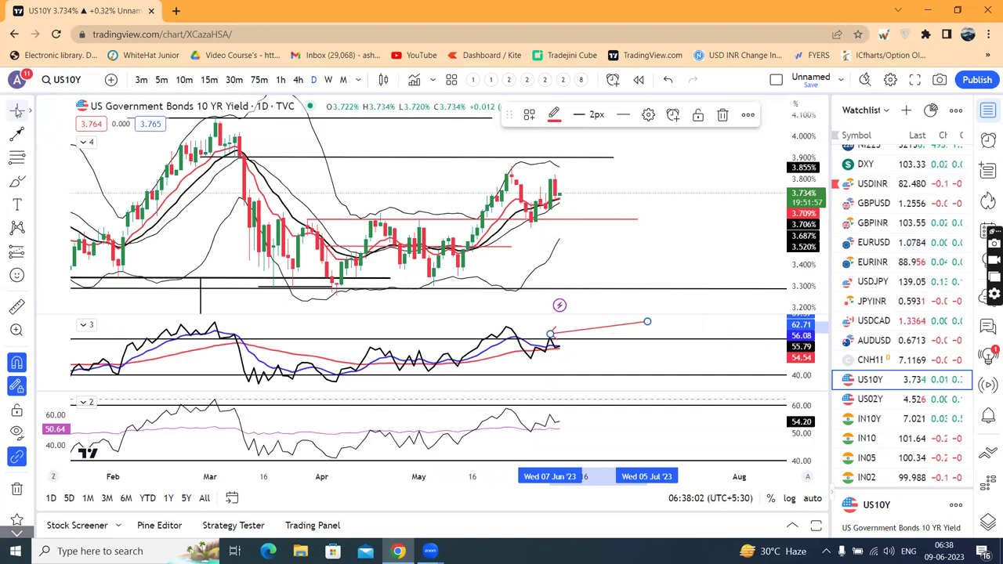
{"action": "left_click", "coordinate": [695, 232]}
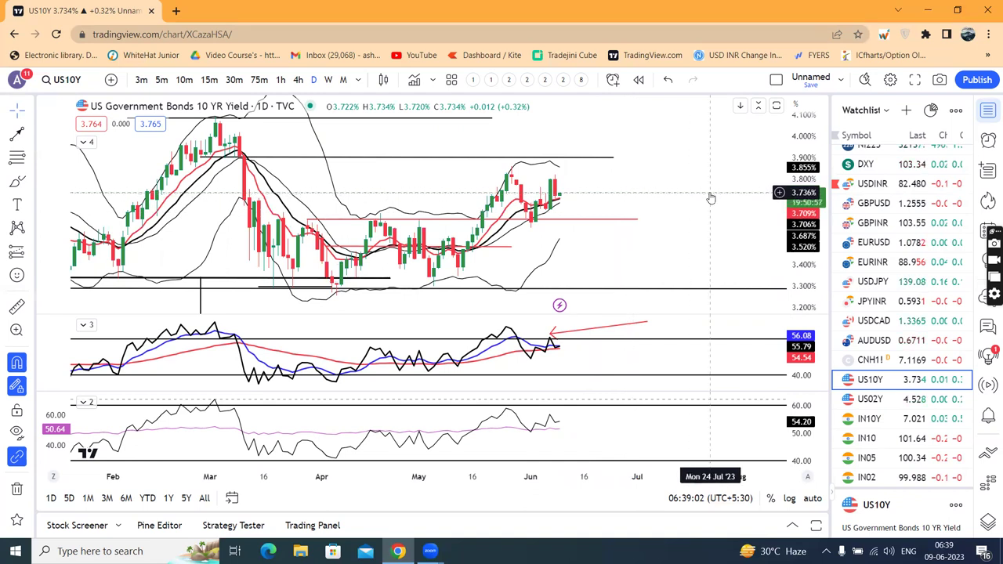
- Open the US02Y chart to review the 2-year yield against its marked levels
{"action": "left_click", "coordinate": [883, 400]}
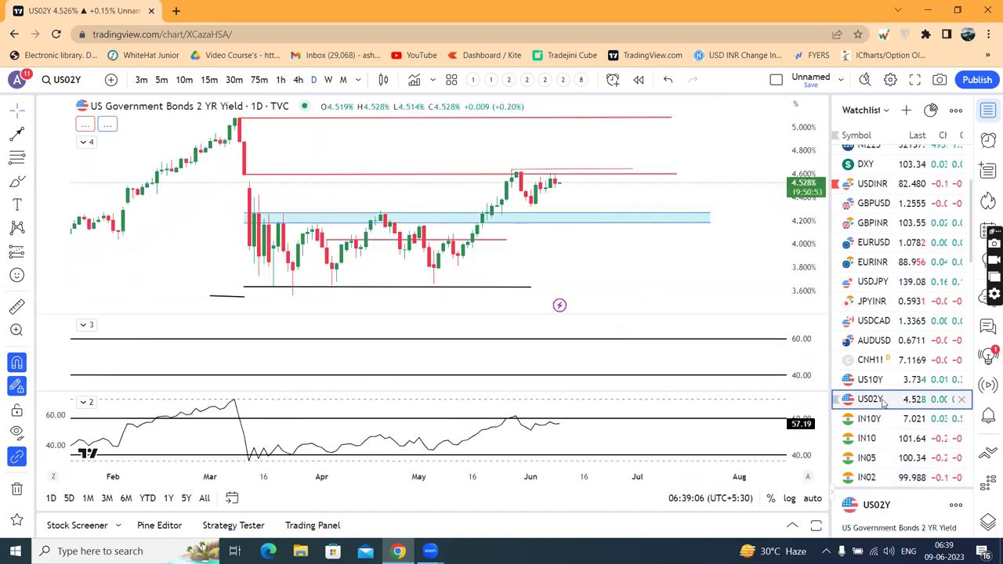